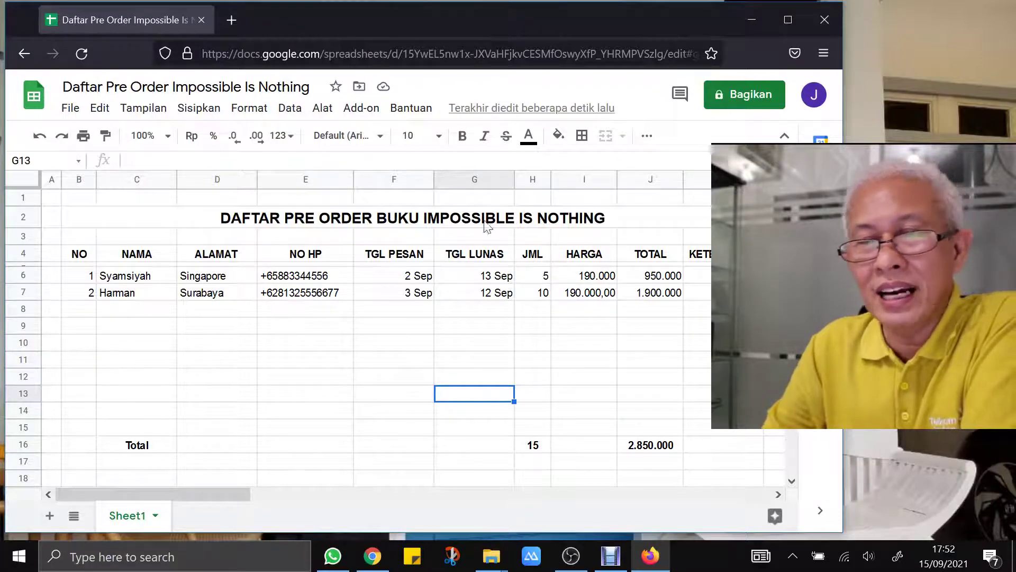
# Turn off Garis Kisi (Gridlines) from the Tampilan (View) menu.
pyautogui.click(138, 110)
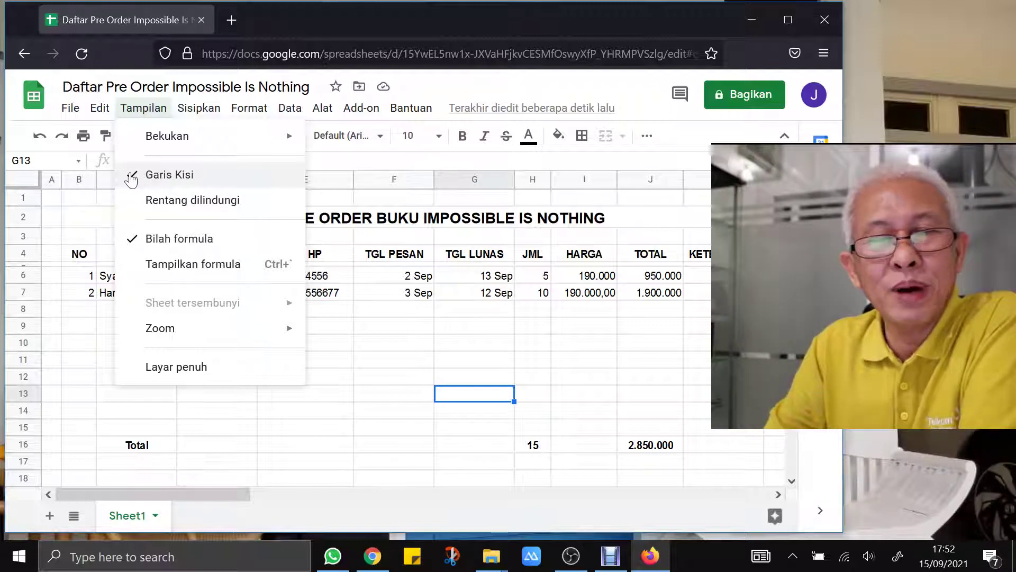
pyautogui.click(132, 177)
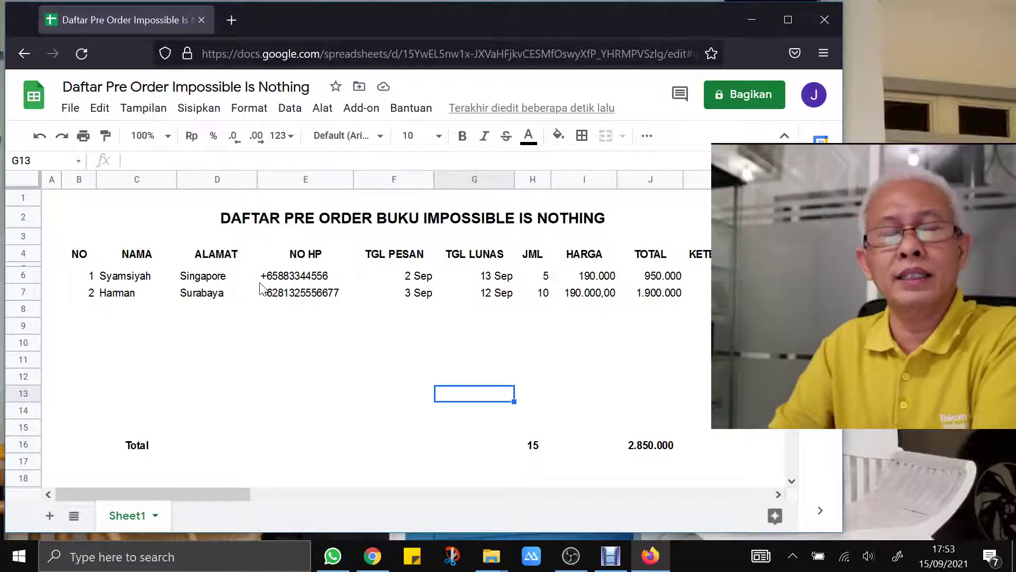
# Select the whole sheet and set all its text colour to dark blue.
pyautogui.click(17, 179)
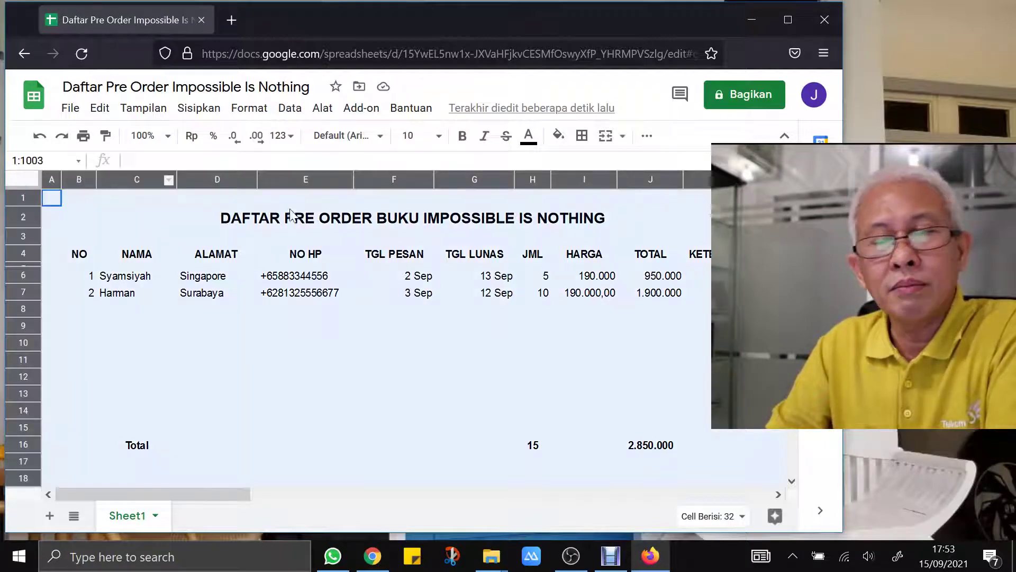
pyautogui.click(528, 139)
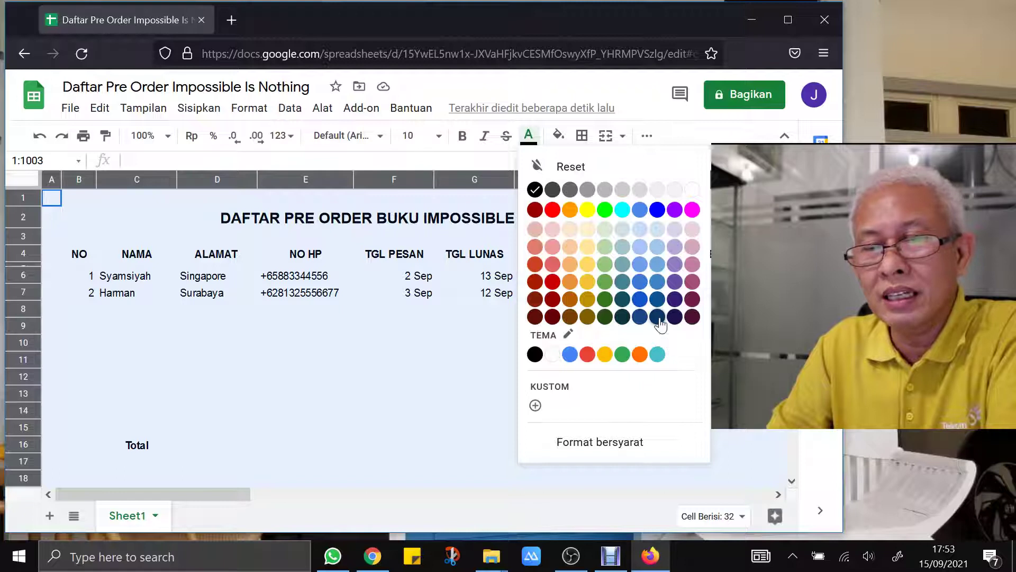
pyautogui.click(658, 318)
pyautogui.click(444, 348)
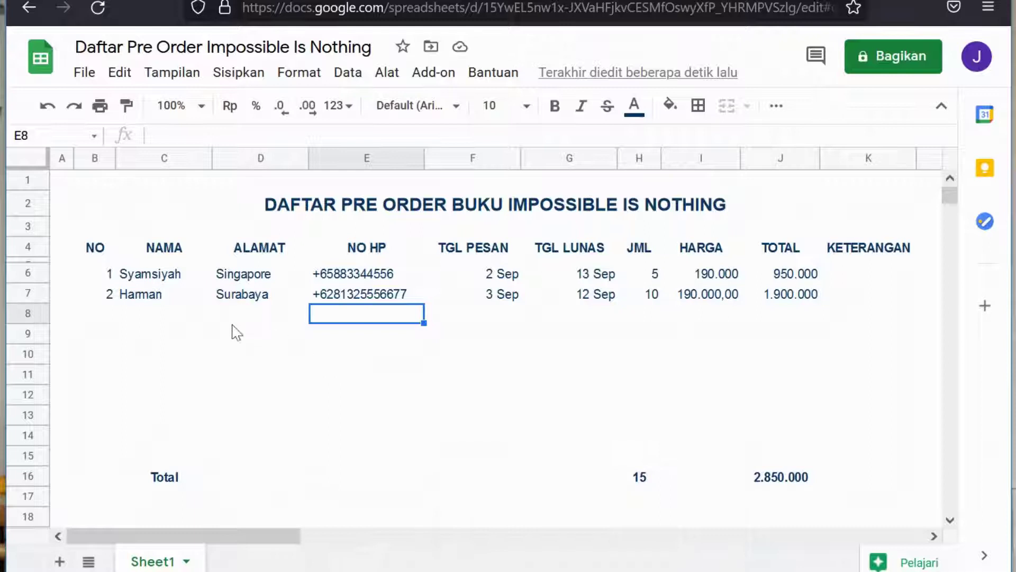
# Select the table range B4:K16 and bring up the Warna isi (Fill colour) options.
pyautogui.click(97, 254)
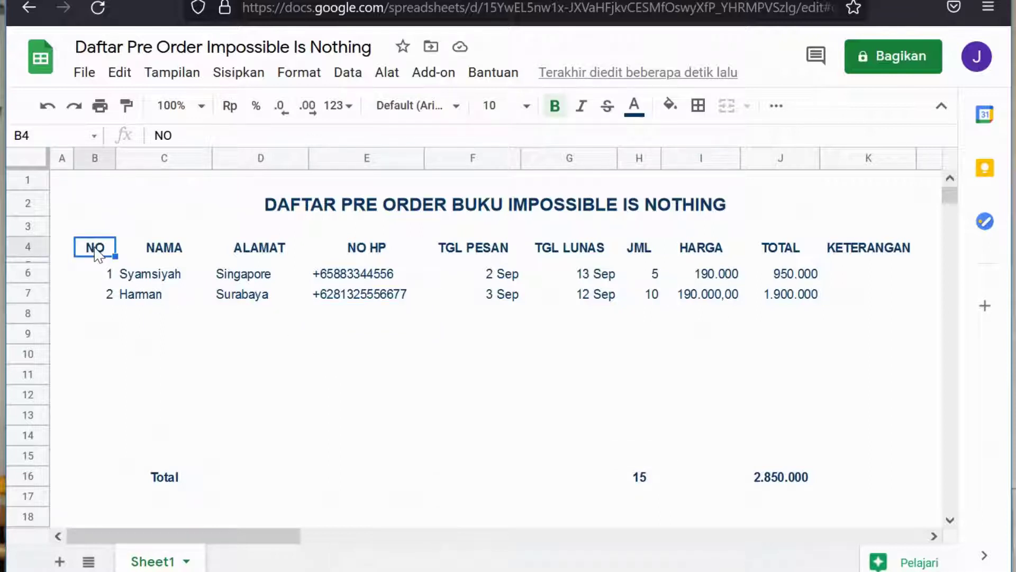
pyautogui.moveTo(97, 253); pyautogui.dragTo(847, 490)
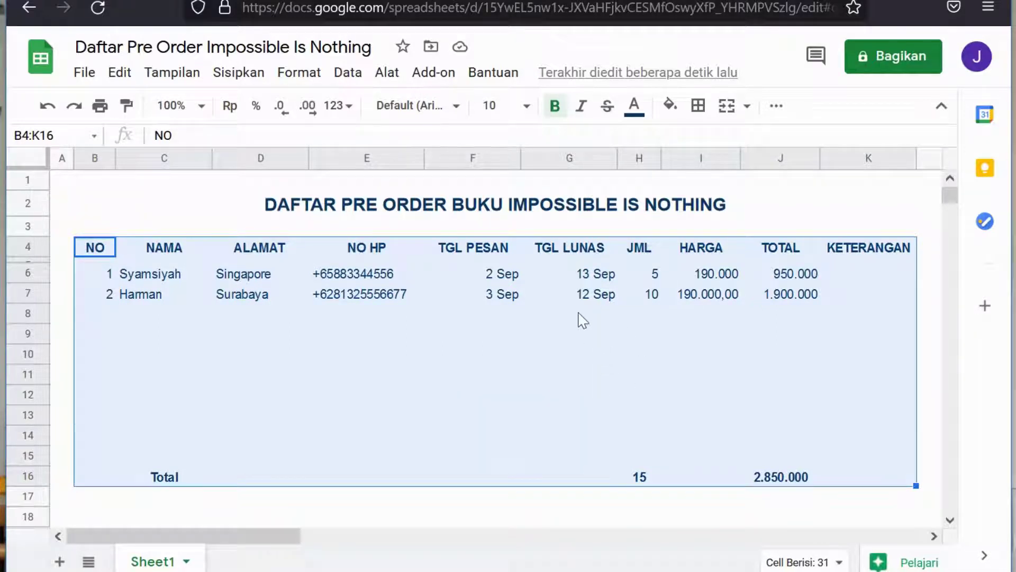
pyautogui.click(670, 105)
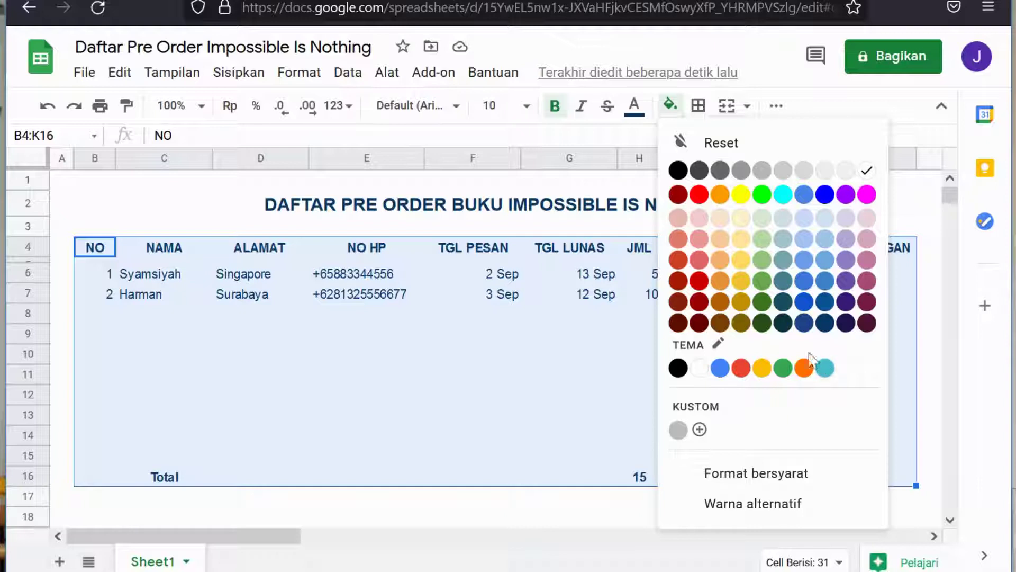
# Apply alternating colours to B4:K16, previewing cyan, green, yellow and orange before choosing blue.
pyautogui.click(732, 507)
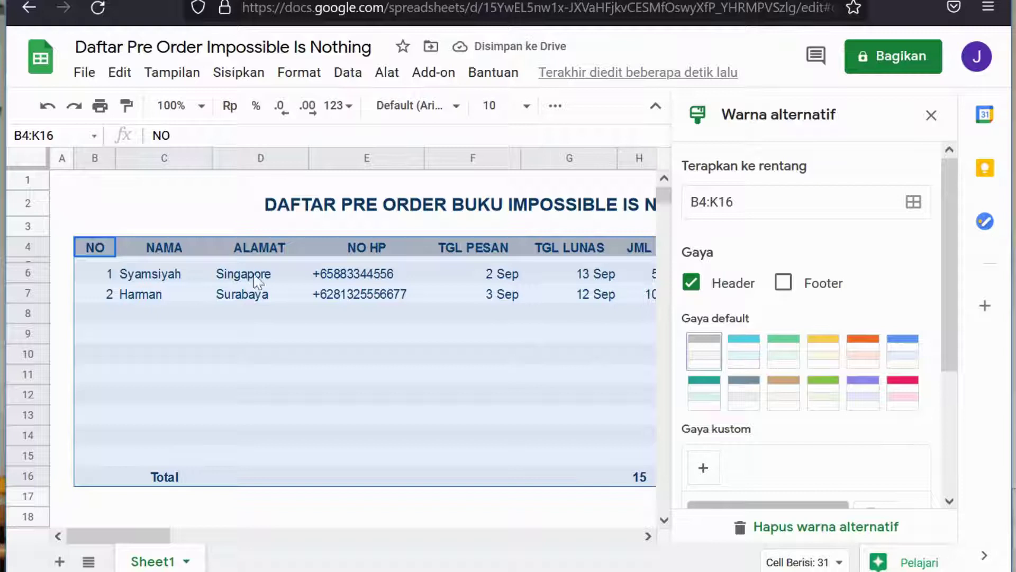
pyautogui.click(739, 353)
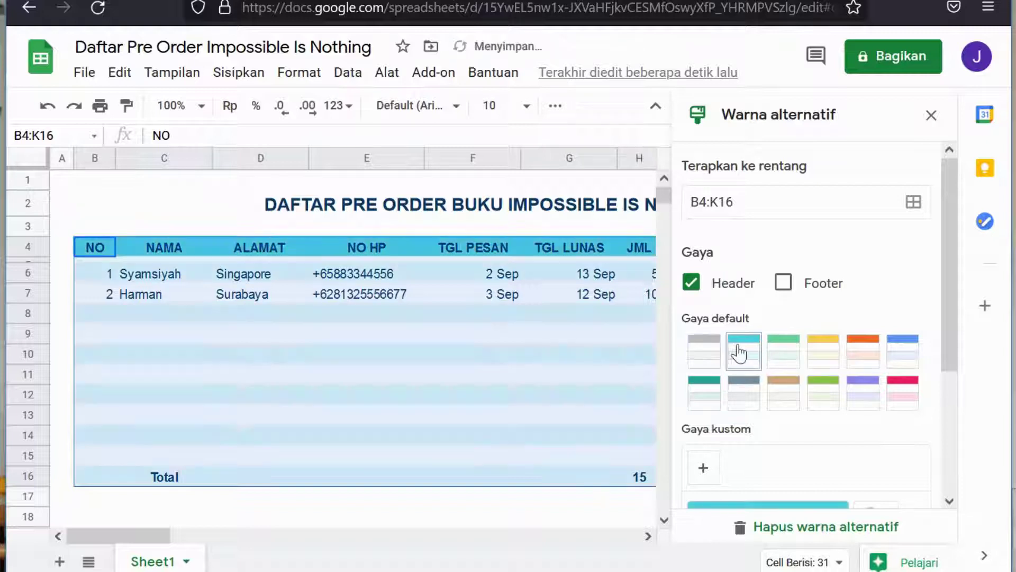
pyautogui.click(785, 353)
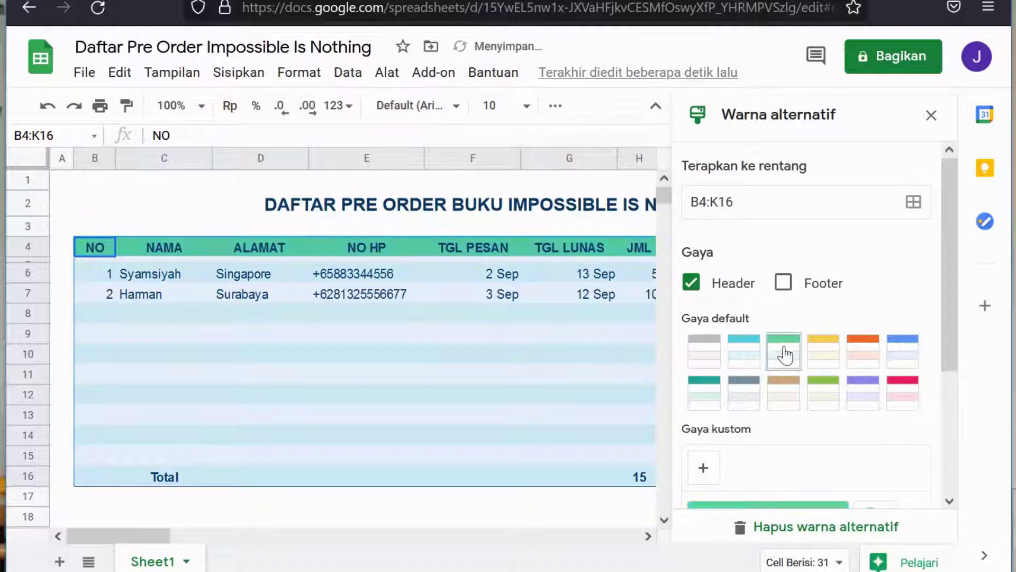
pyautogui.click(829, 353)
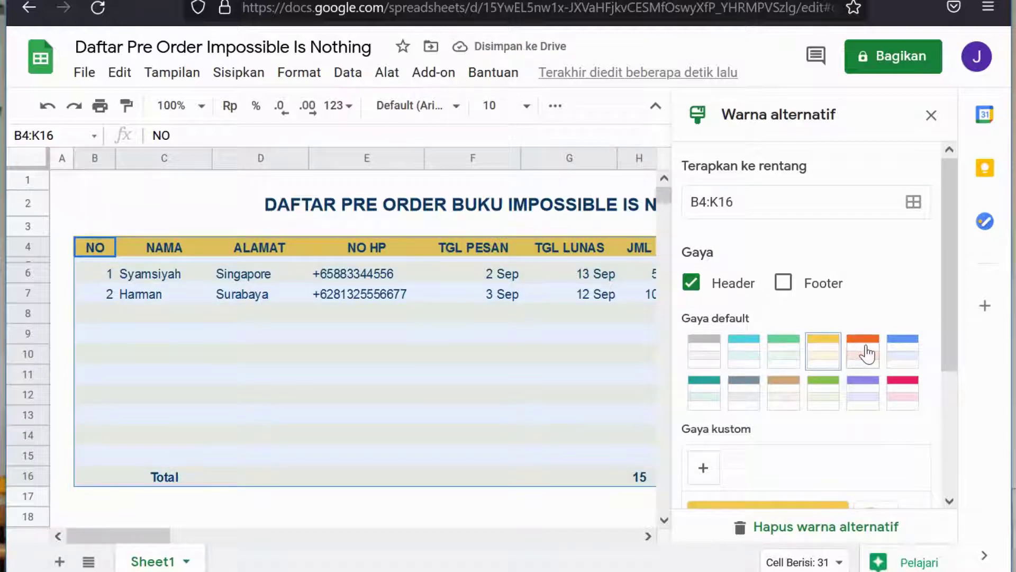
pyautogui.click(864, 353)
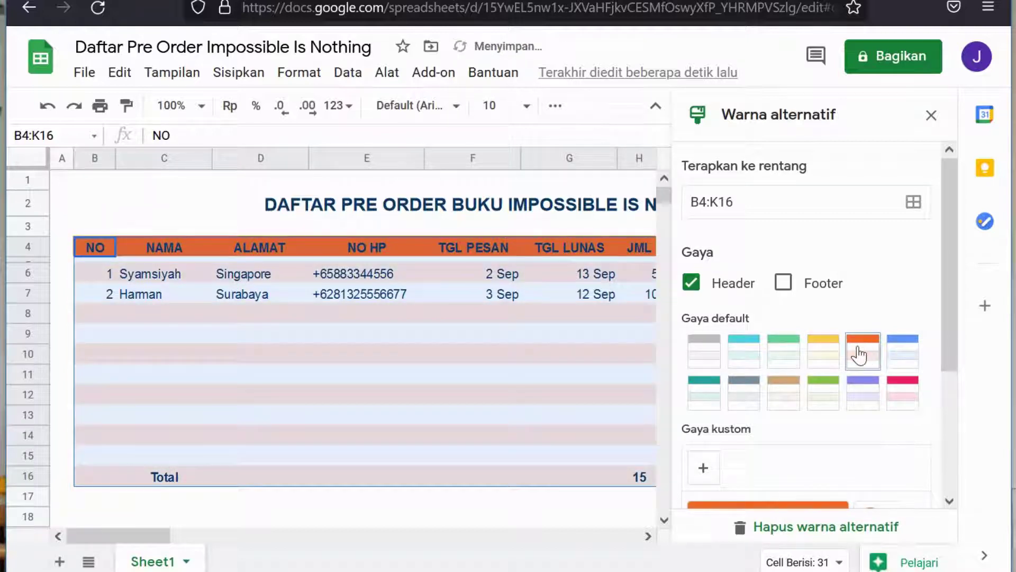
pyautogui.click(909, 352)
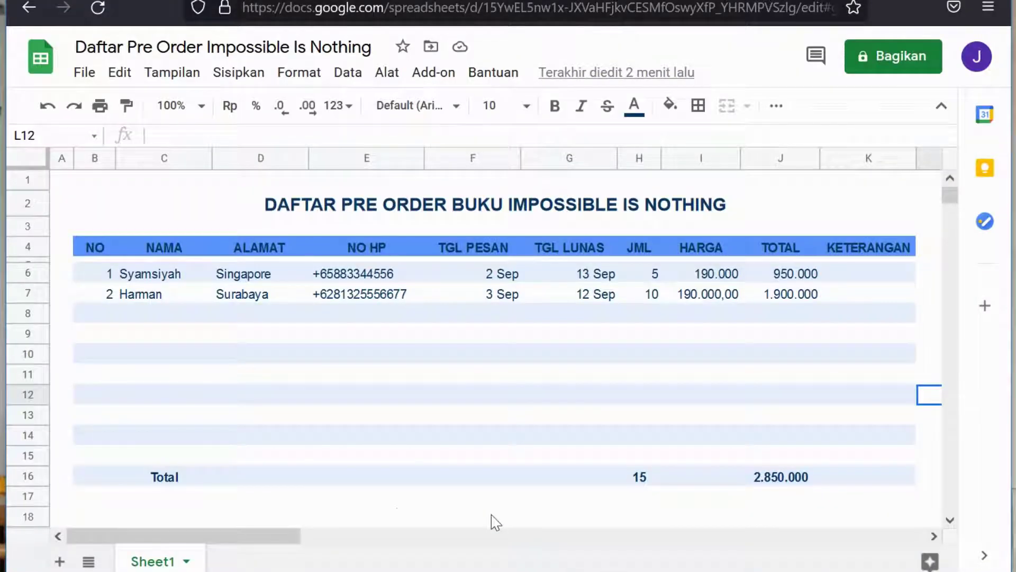
# Fill the Total row B16:K16 with the custom blue colour.
pyautogui.click(150, 478)
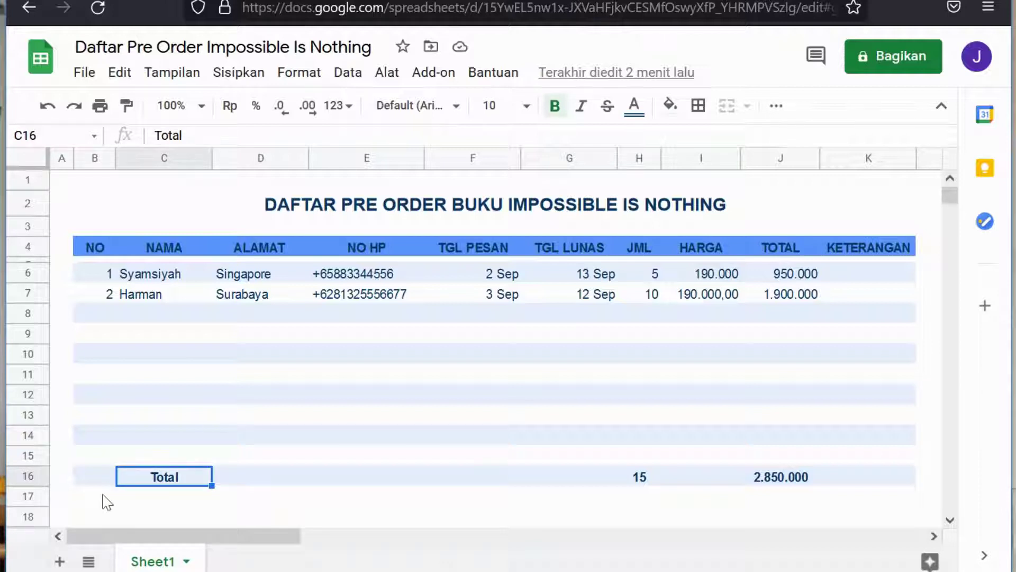
pyautogui.click(93, 485)
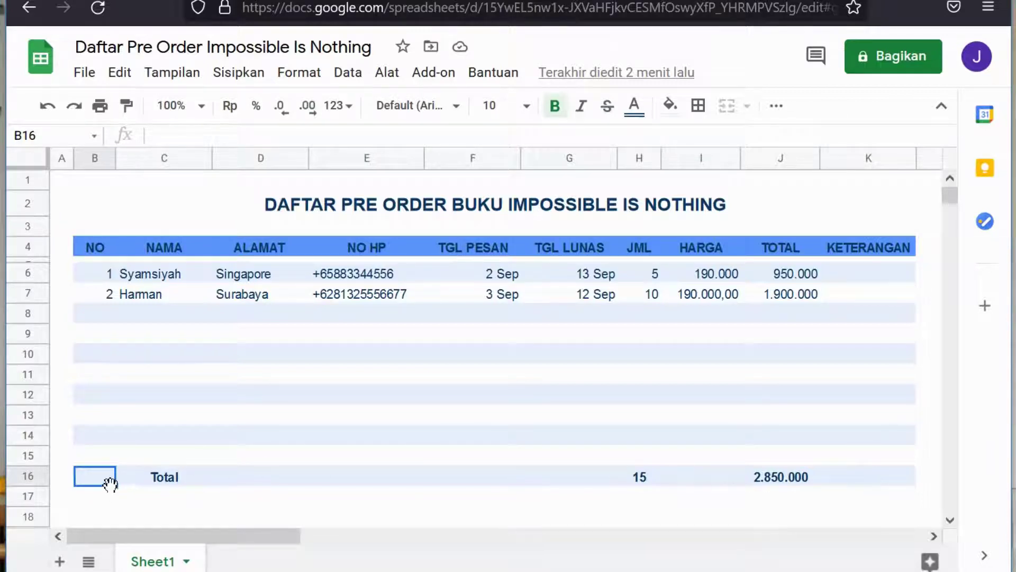
pyautogui.moveTo(106, 483); pyautogui.dragTo(786, 471)
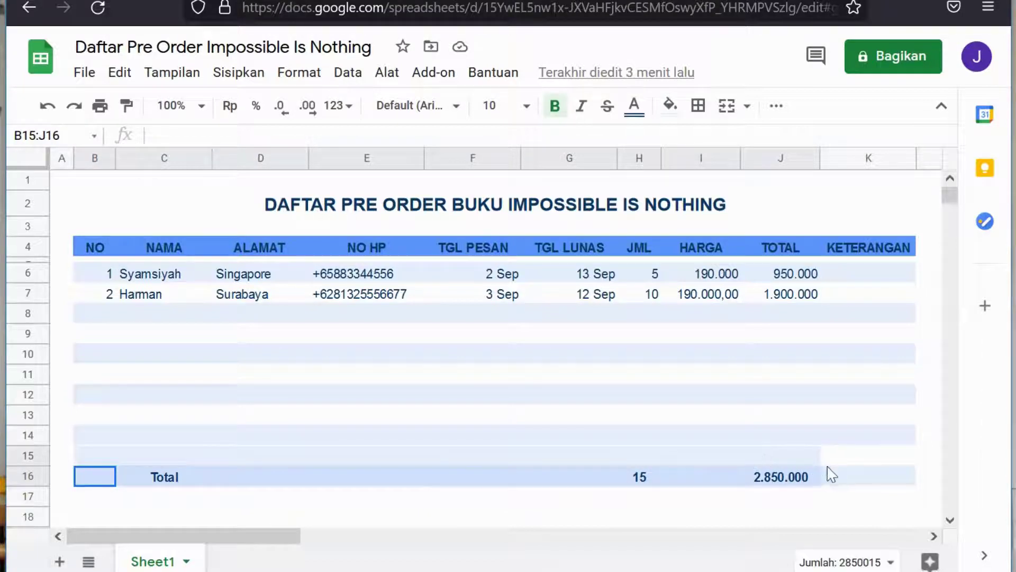
pyautogui.moveTo(832, 474)
pyautogui.mouseDown()
pyautogui.moveTo(846, 482)
pyautogui.moveTo(838, 488)
pyautogui.mouseUp()
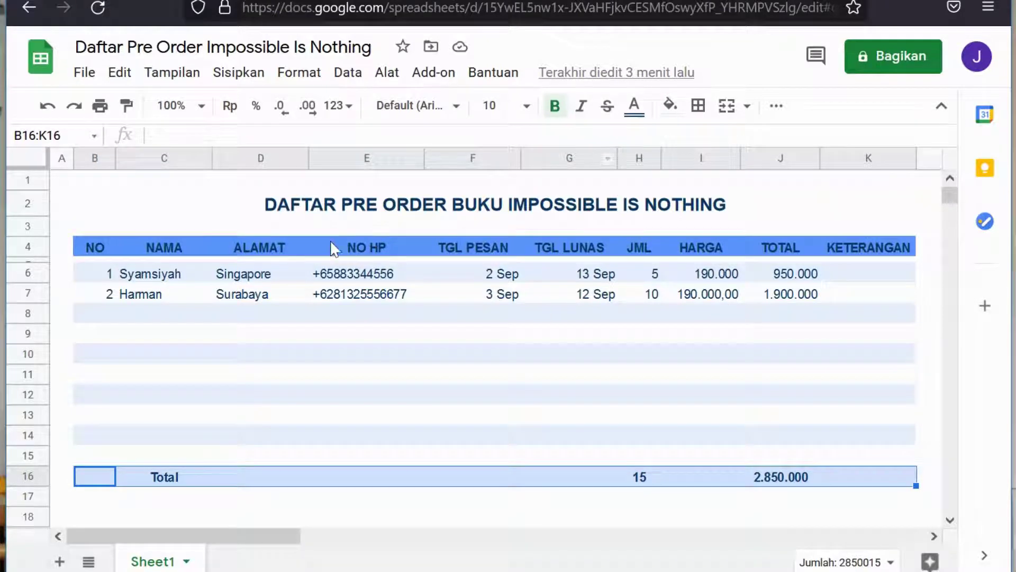
pyautogui.click(671, 106)
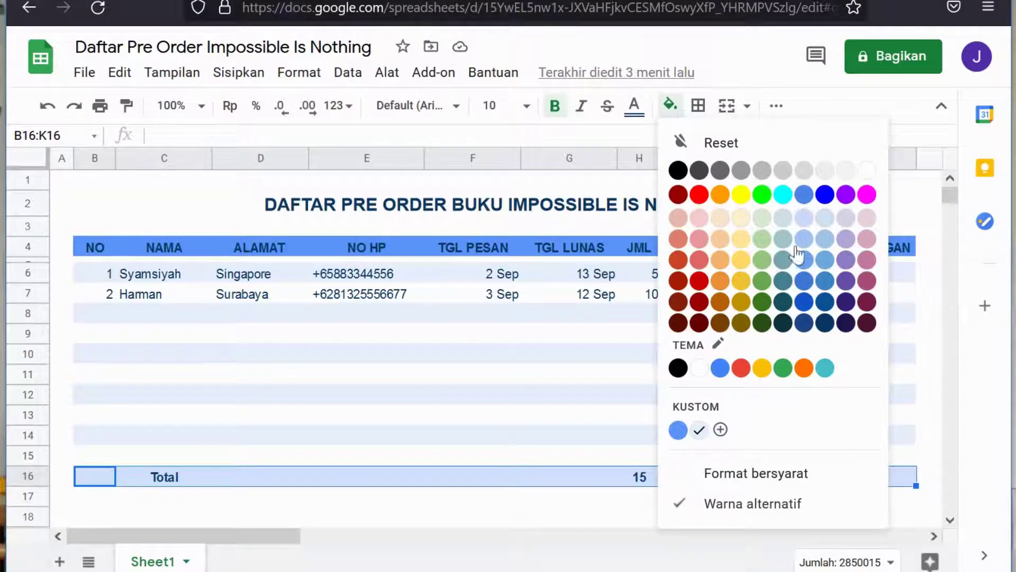
pyautogui.click(805, 195)
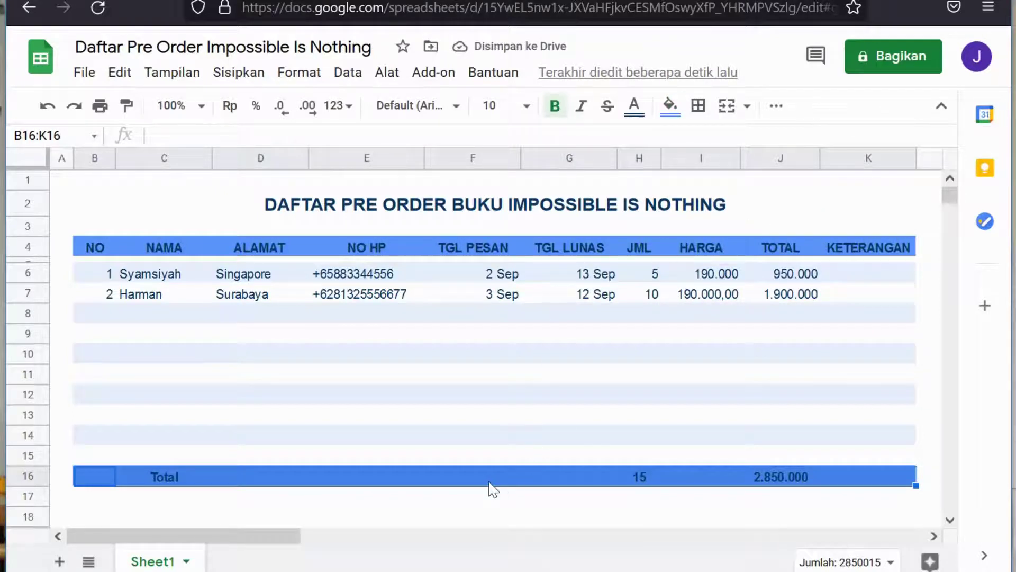
pyautogui.click(408, 339)
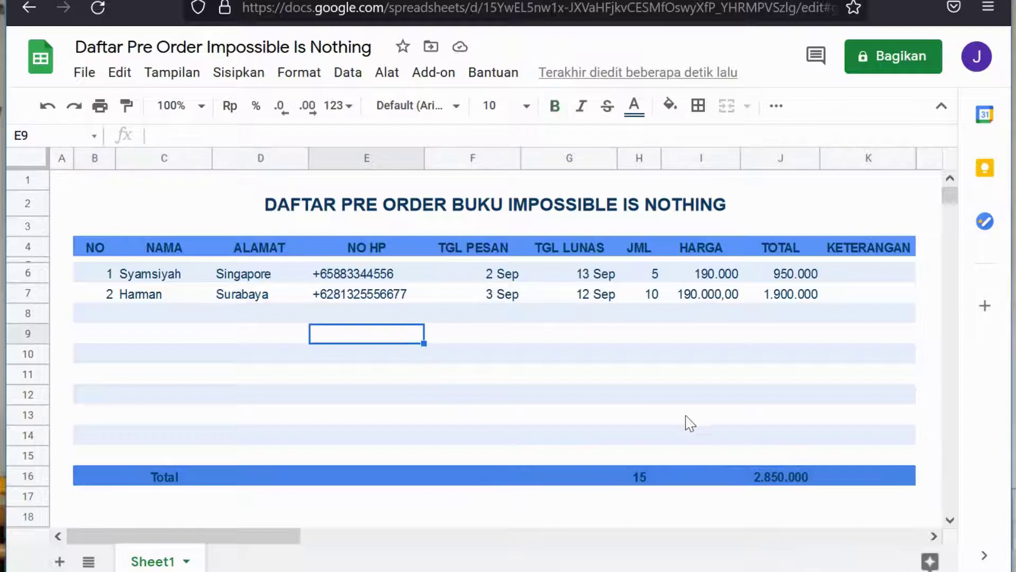
pyautogui.click(434, 500)
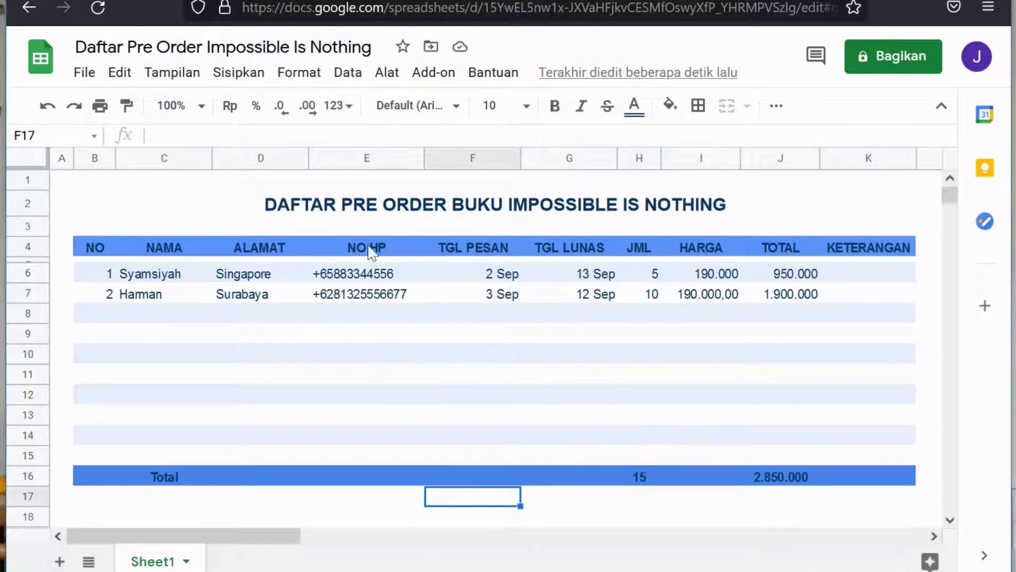
# Select the header row B4:K4, from NO to KETERANGAN.
pyautogui.click(94, 250)
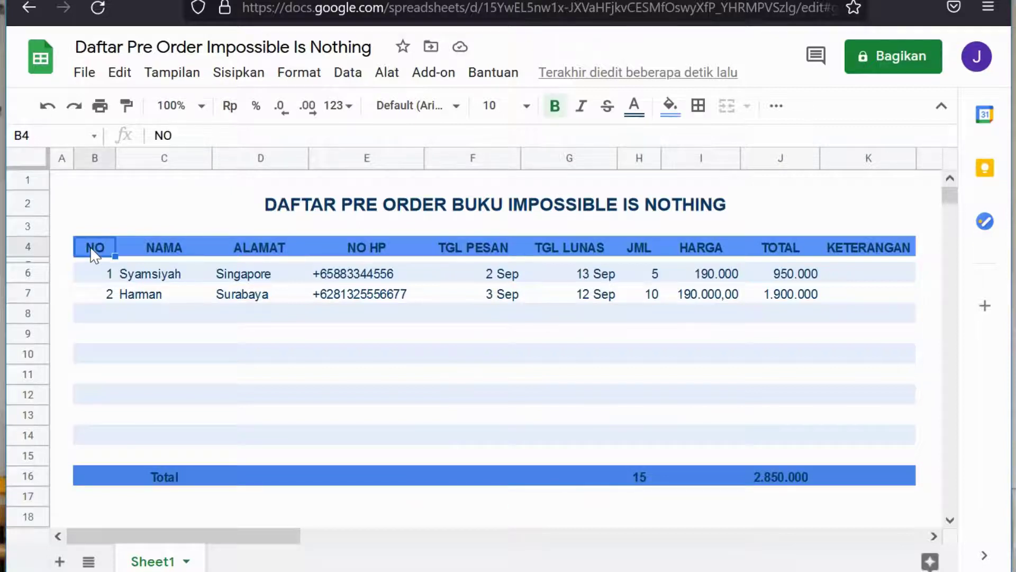
pyautogui.moveTo(94, 254); pyautogui.dragTo(894, 255)
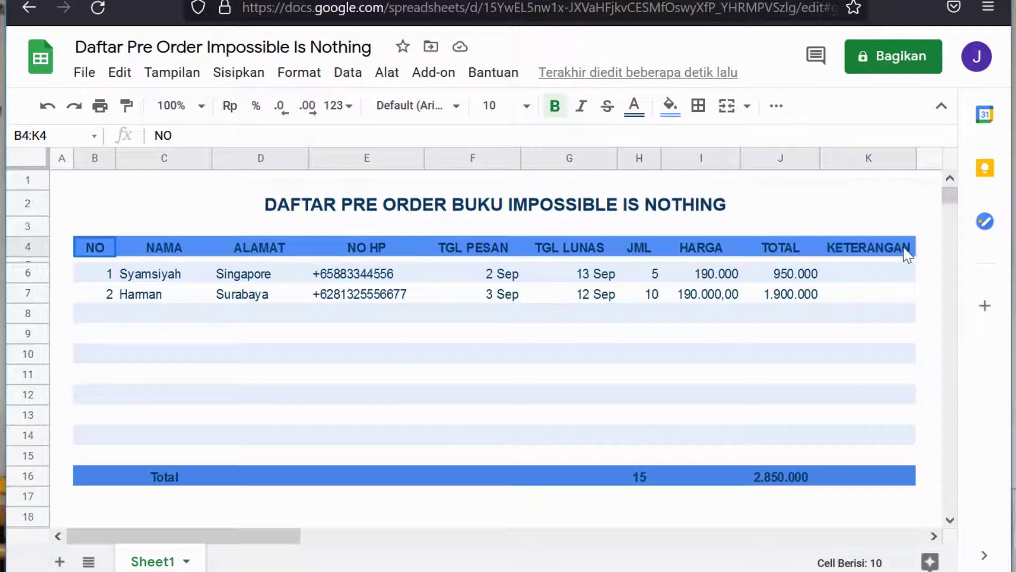
pyautogui.click(416, 338)
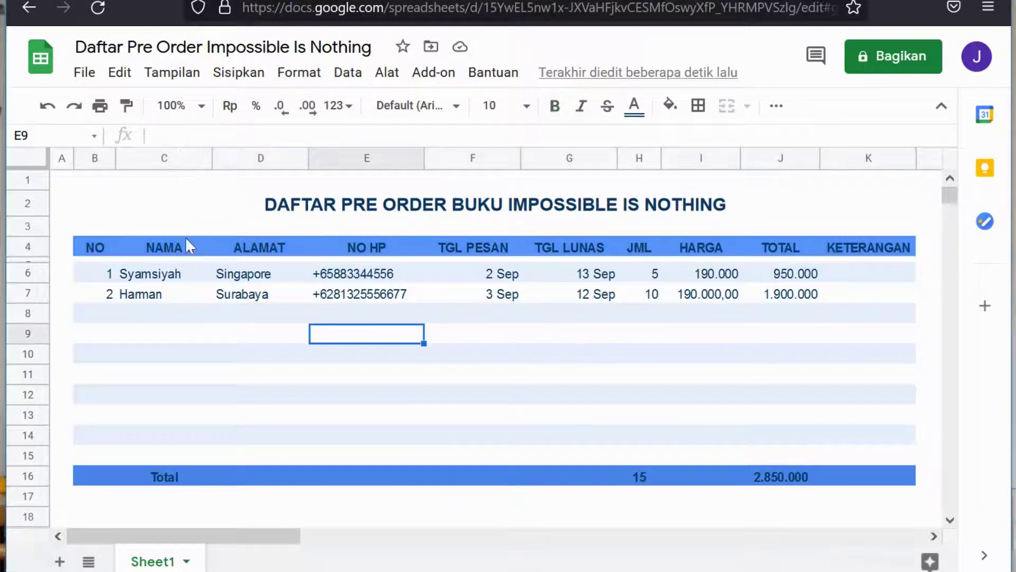
pyautogui.click(92, 246)
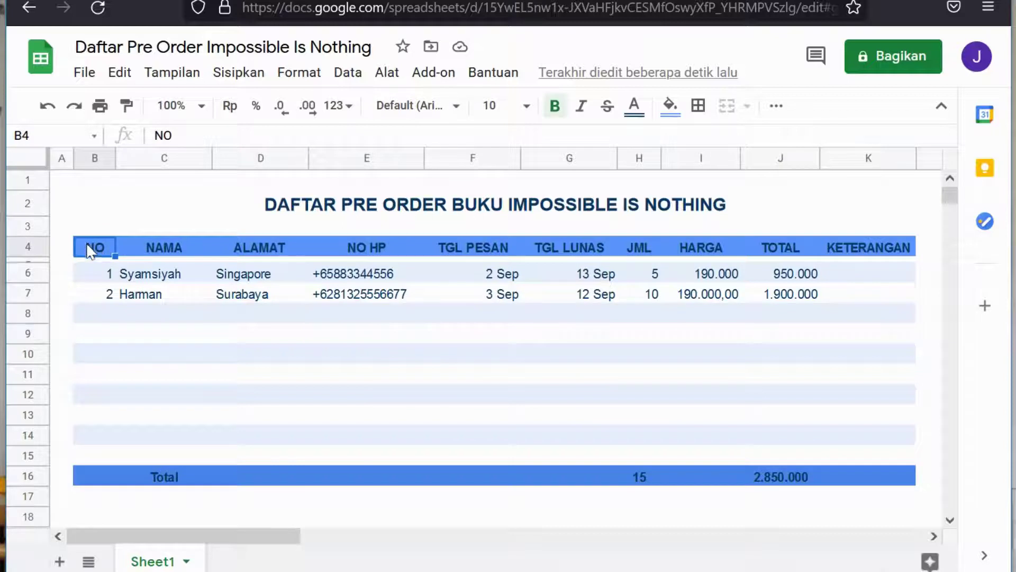
pyautogui.moveTo(94, 253); pyautogui.dragTo(834, 254)
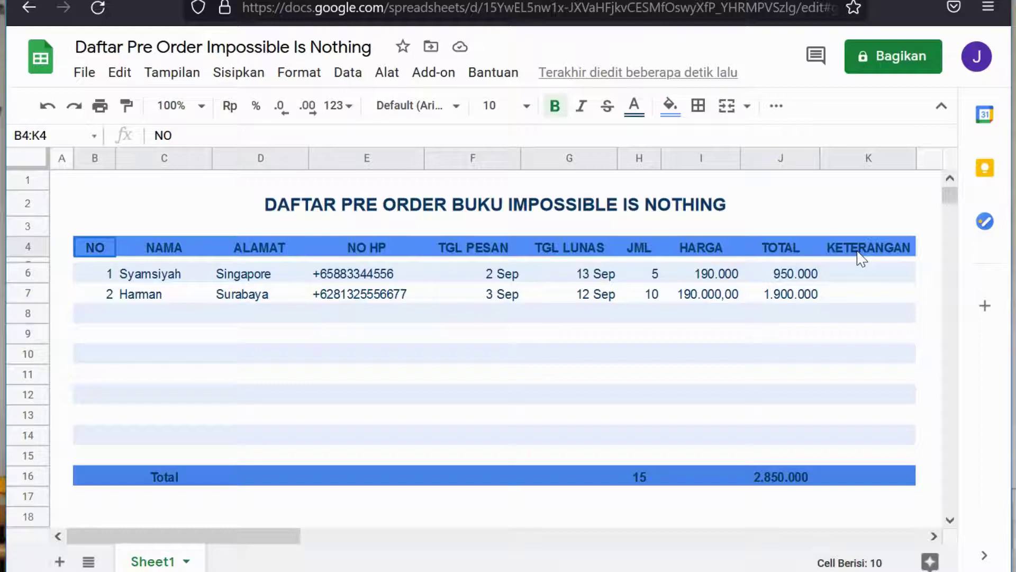
pyautogui.moveTo(868, 259); pyautogui.dragTo(872, 259)
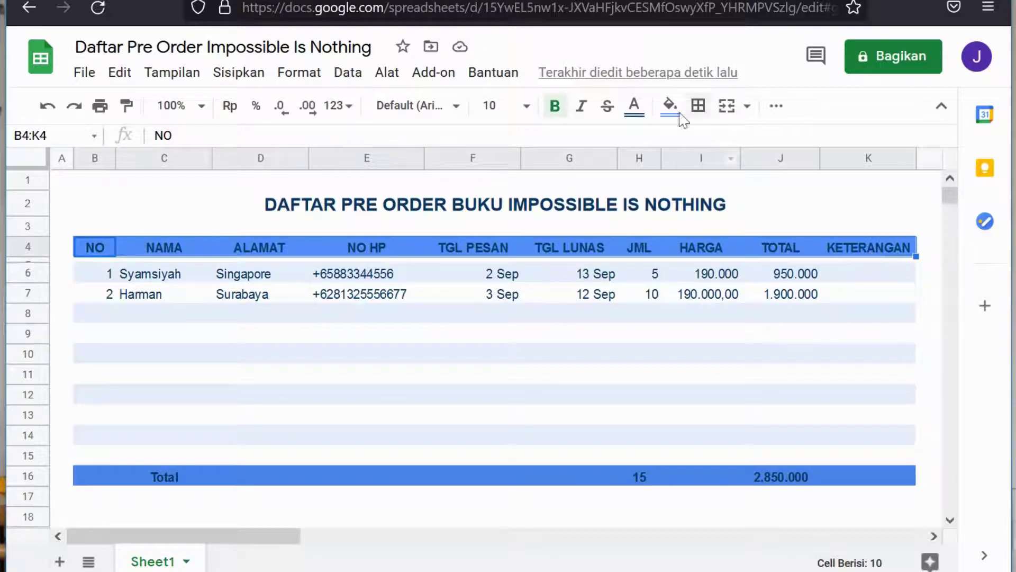
# Make the header text white, then change it to black.
pyautogui.click(635, 109)
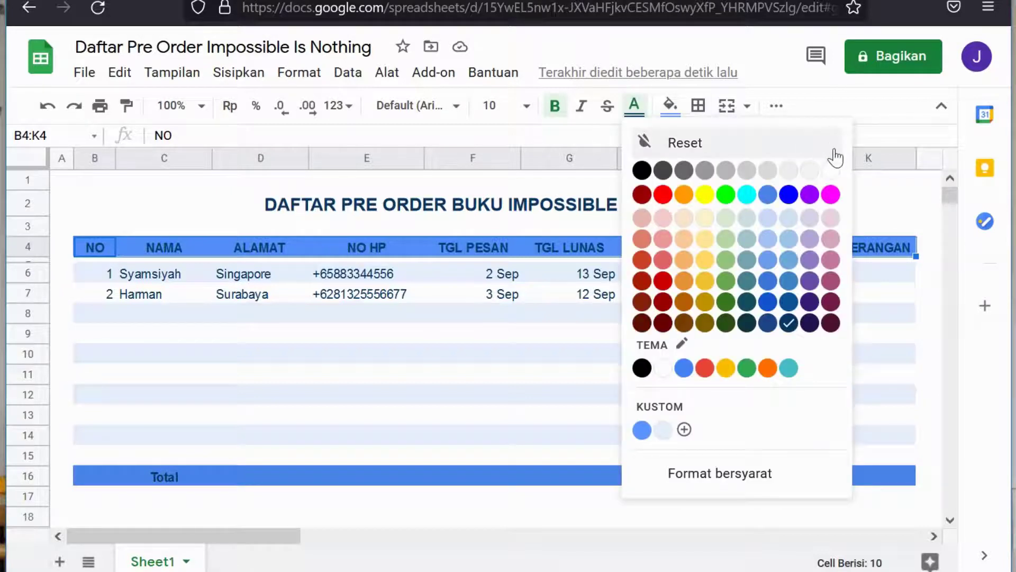
pyautogui.click(831, 170)
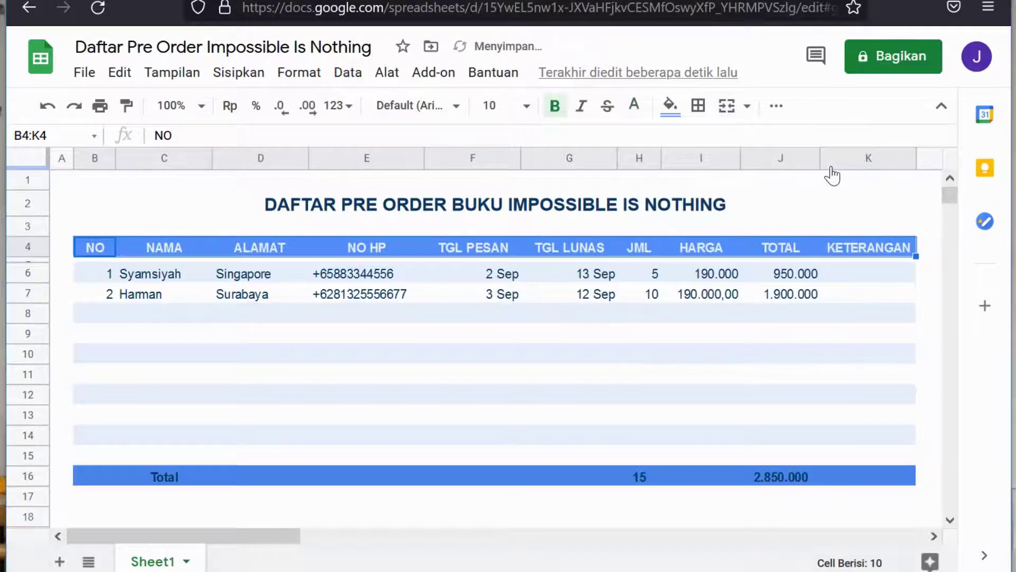
pyautogui.click(634, 105)
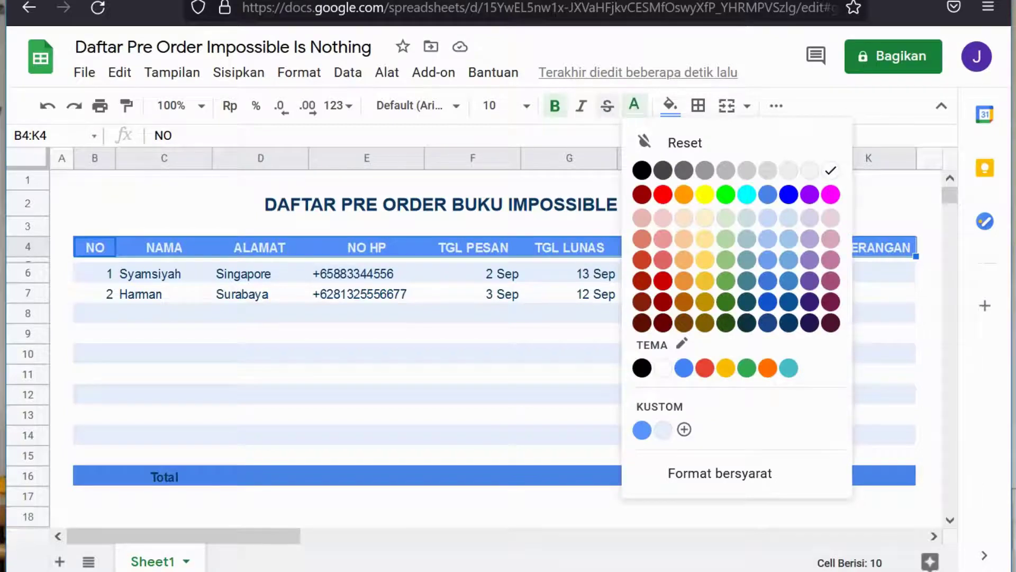
pyautogui.click(643, 172)
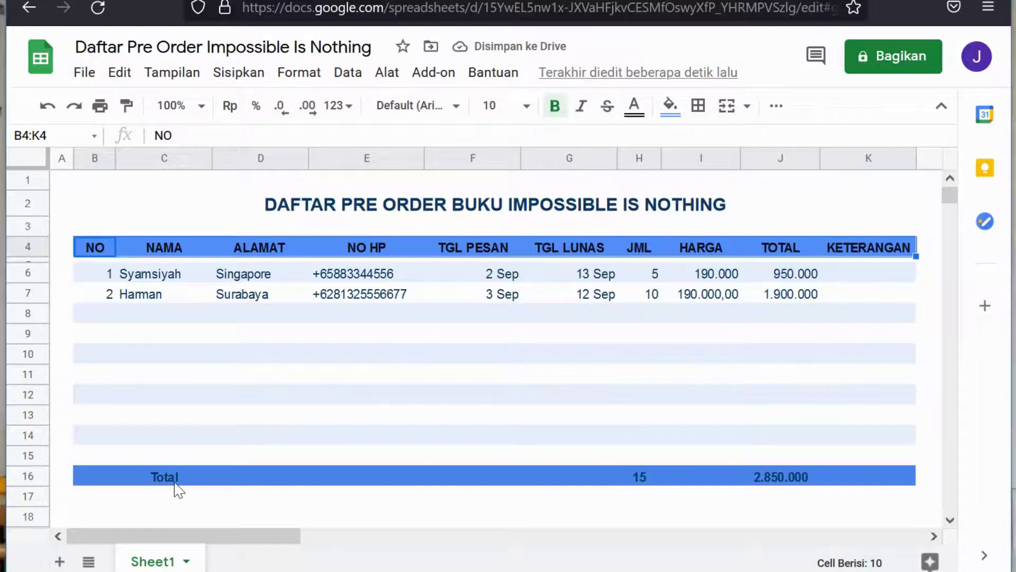
pyautogui.click(105, 478)
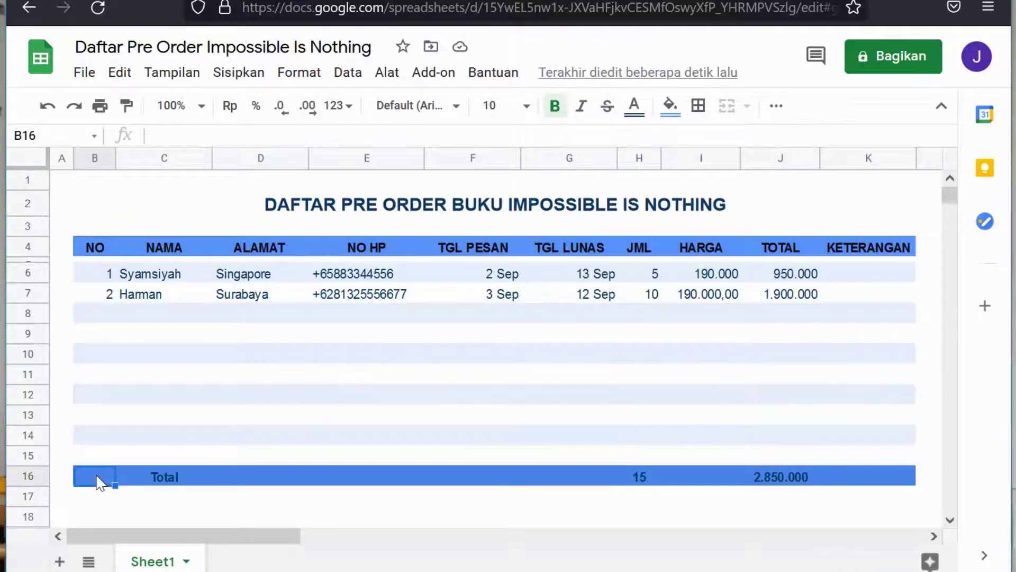
# Give the Total row B16:K16 bold black text.
pyautogui.moveTo(127, 473); pyautogui.dragTo(873, 472)
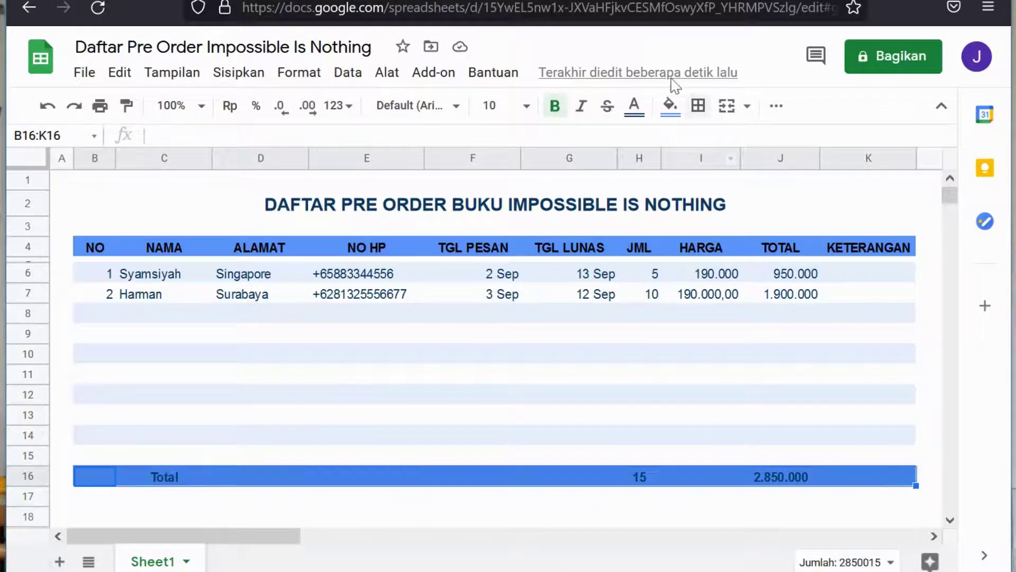
pyautogui.click(635, 109)
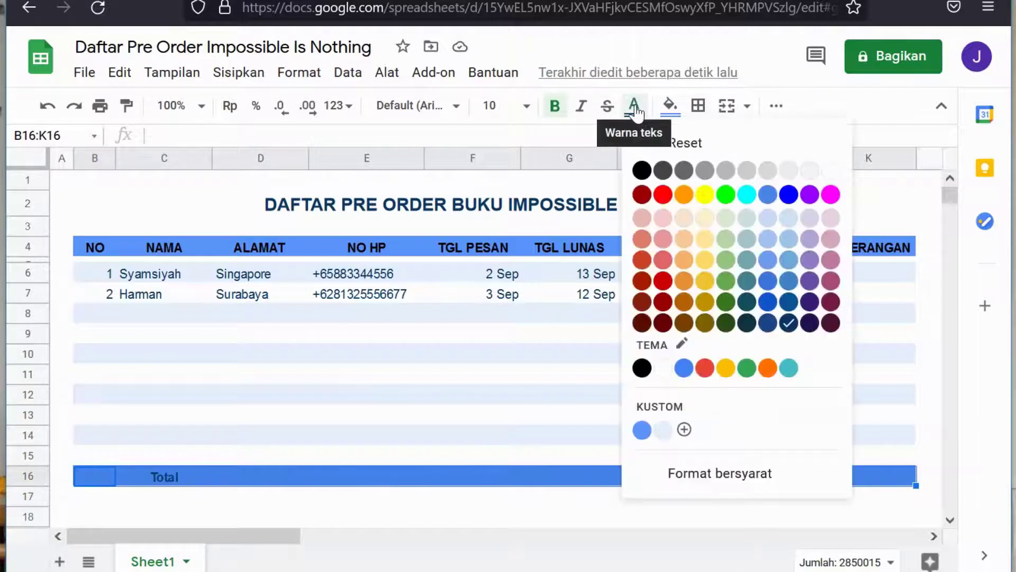
pyautogui.click(642, 171)
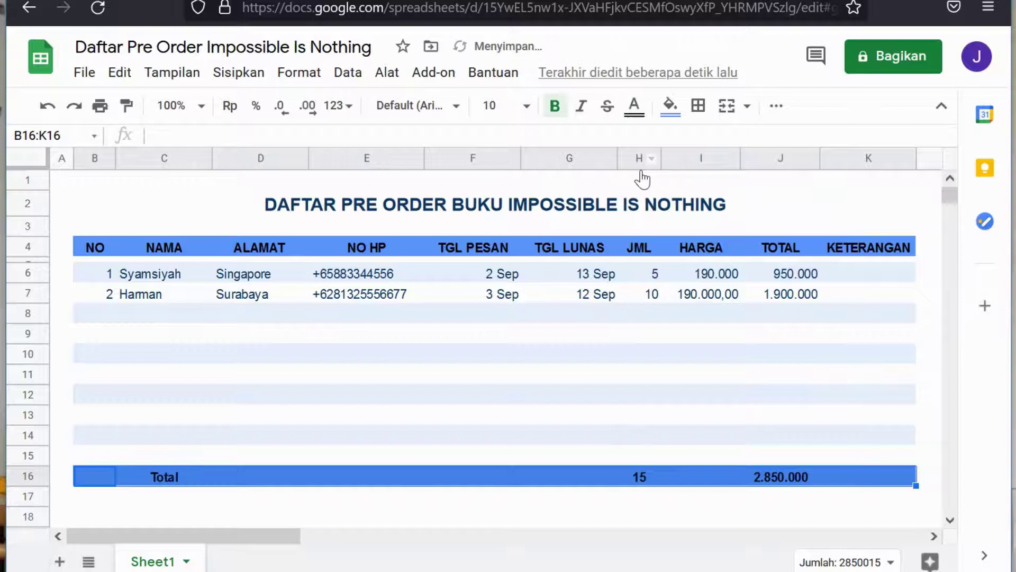
pyautogui.click(555, 109)
pyautogui.click(406, 375)
# Click several cells and move the cell cursor with the arrow keys.
pyautogui.click(356, 503)
pyautogui.click(365, 313)
pyautogui.click(670, 342)
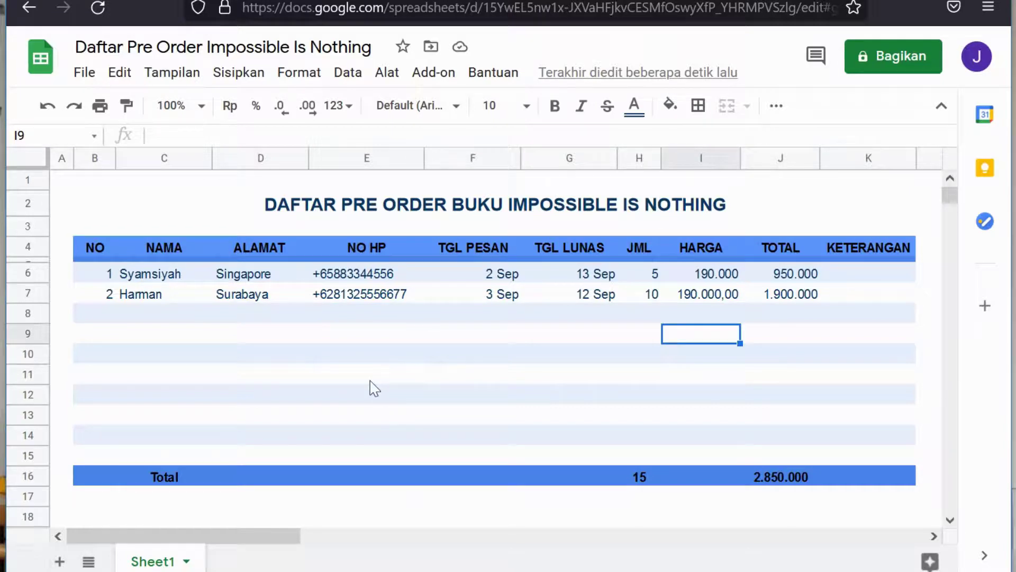
pyautogui.press('Left')
pyautogui.press('Left')
pyautogui.press('Down')
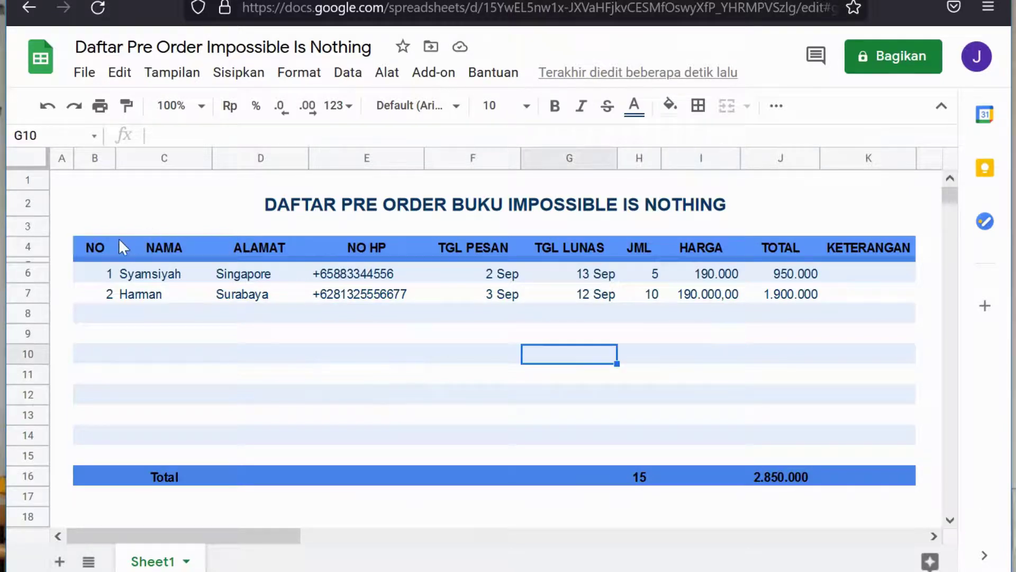
pyautogui.click(94, 252)
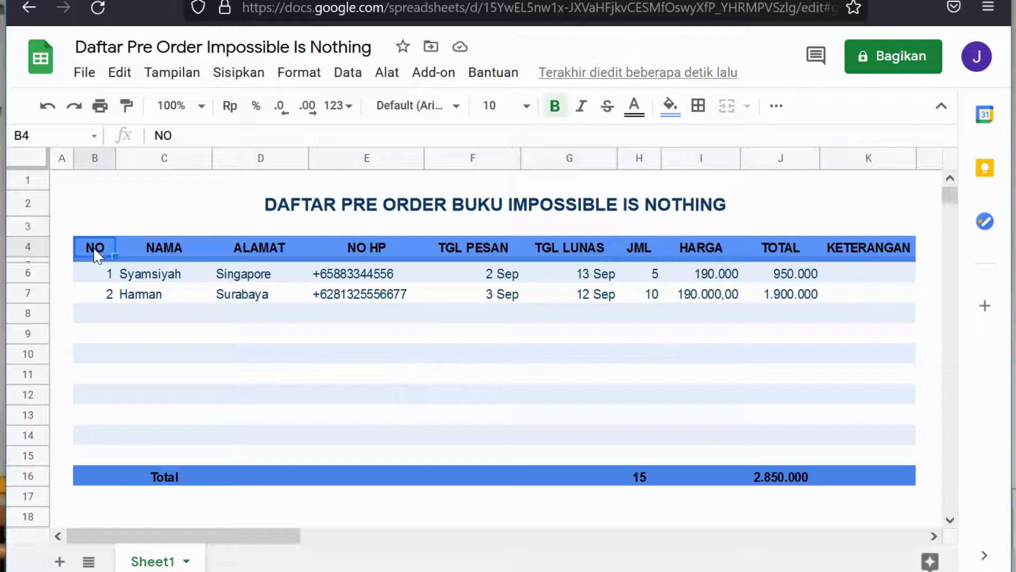
# Apply white All borders to every cell of B4:K16.
pyautogui.hotkey('ctrl', 'z')
pyautogui.moveTo(102, 258); pyautogui.dragTo(869, 476)
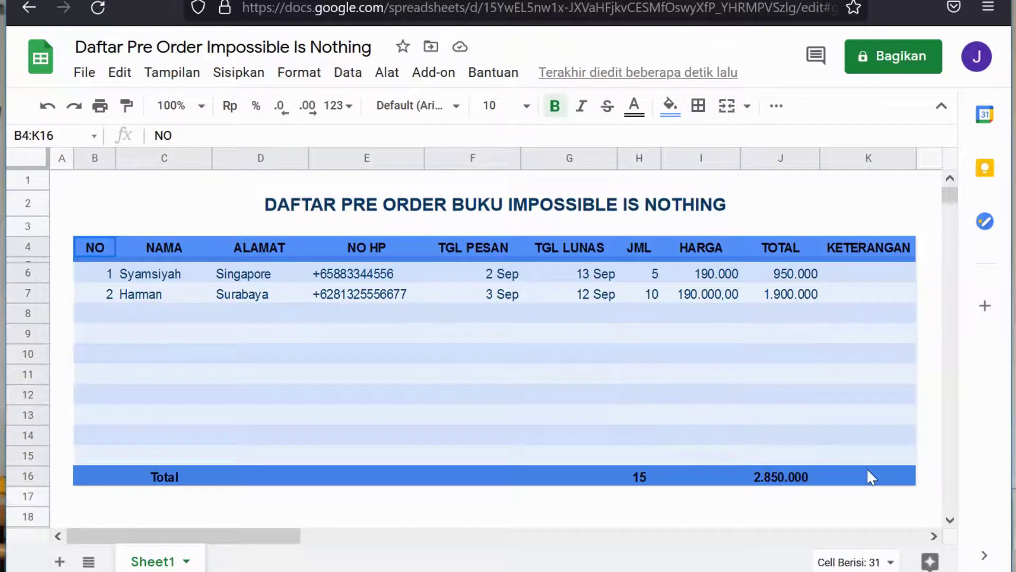
pyautogui.click(700, 109)
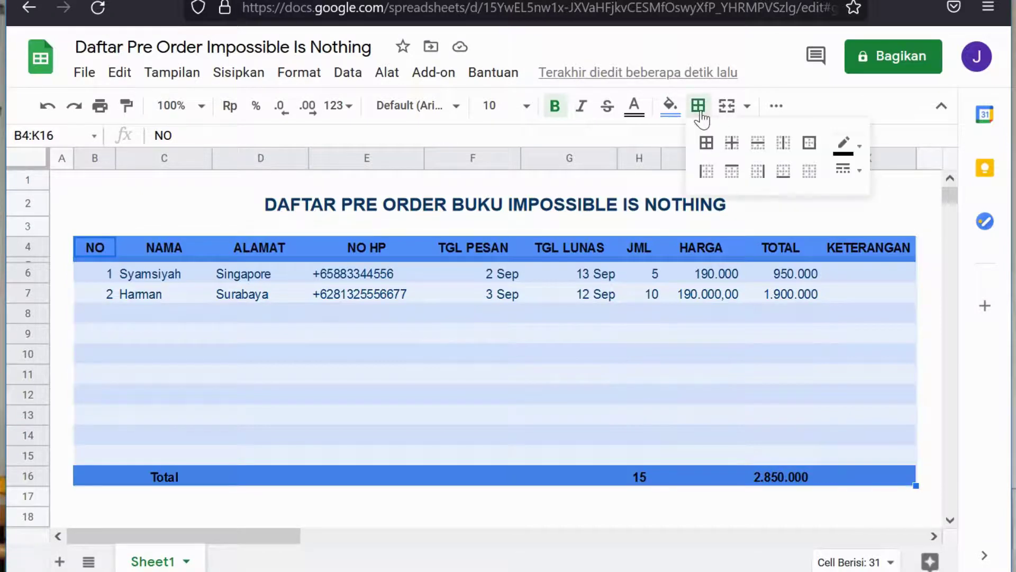
pyautogui.click(859, 156)
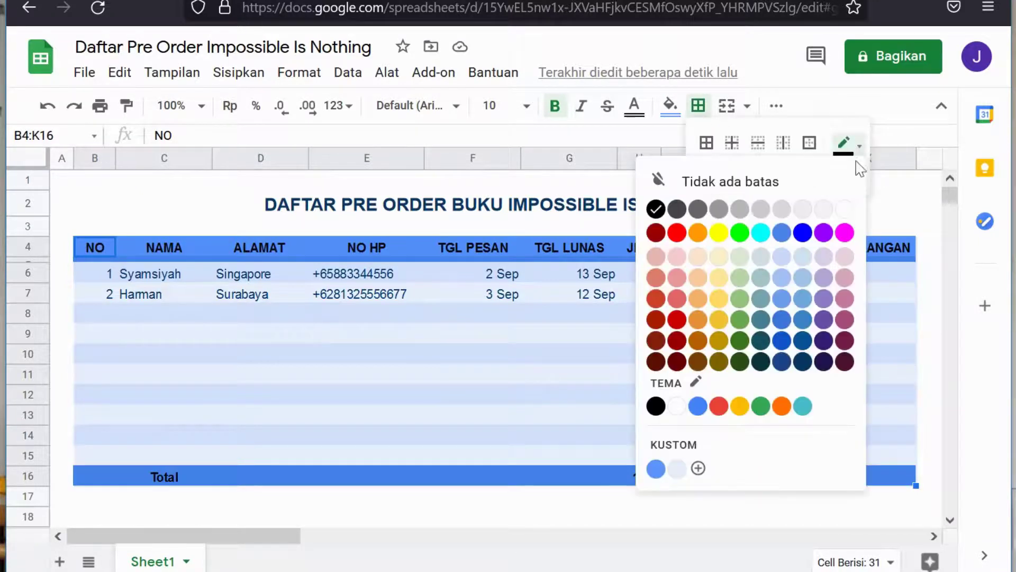
pyautogui.click(845, 209)
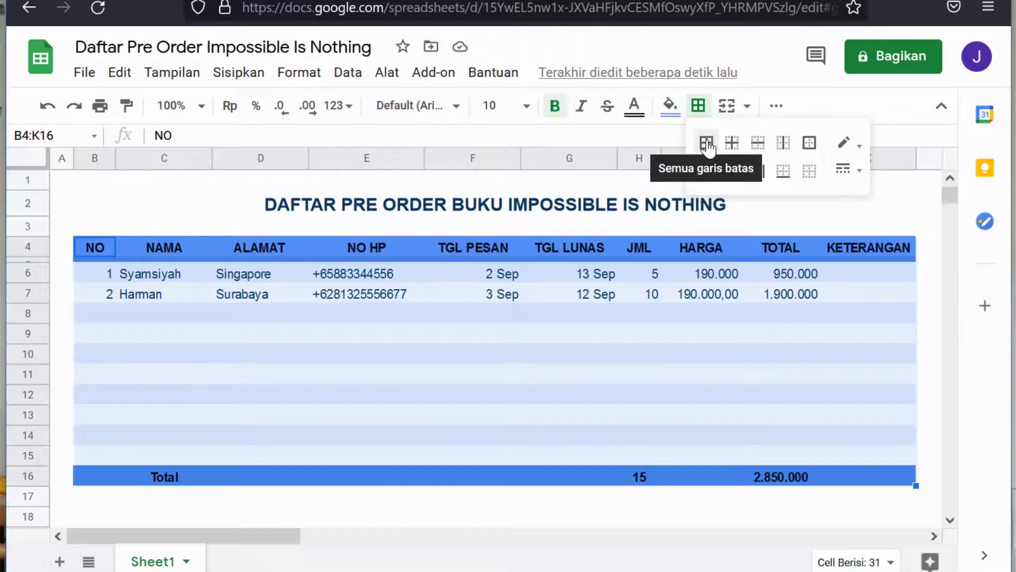
pyautogui.click(707, 143)
pyautogui.click(473, 516)
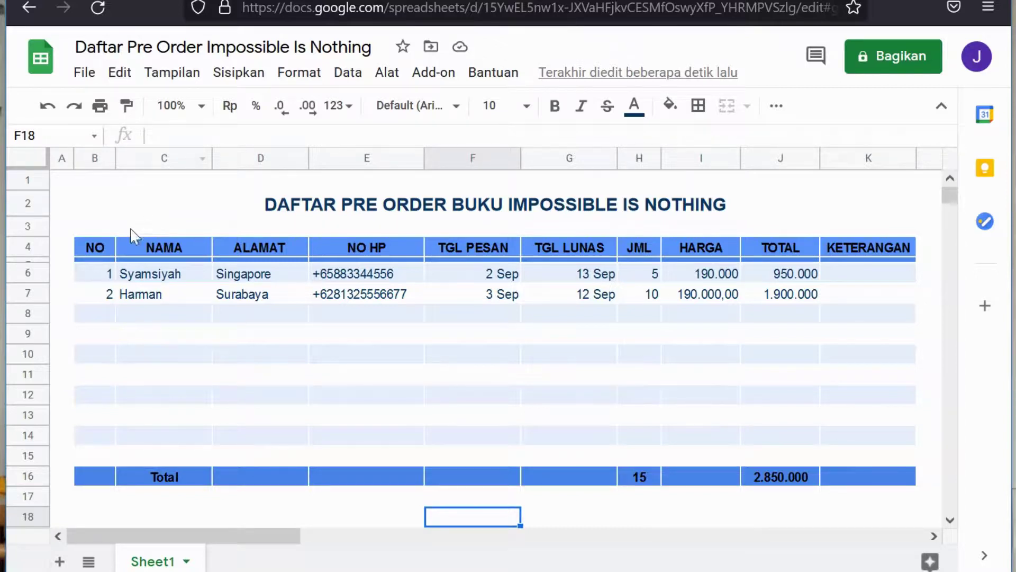
pyautogui.click(96, 245)
# Reapply All borders to B4:K16 in light red 3 (pale pink).
pyautogui.moveTo(97, 244)
pyautogui.mouseDown()
pyautogui.moveTo(847, 469)
pyautogui.moveTo(855, 483)
pyautogui.mouseUp()
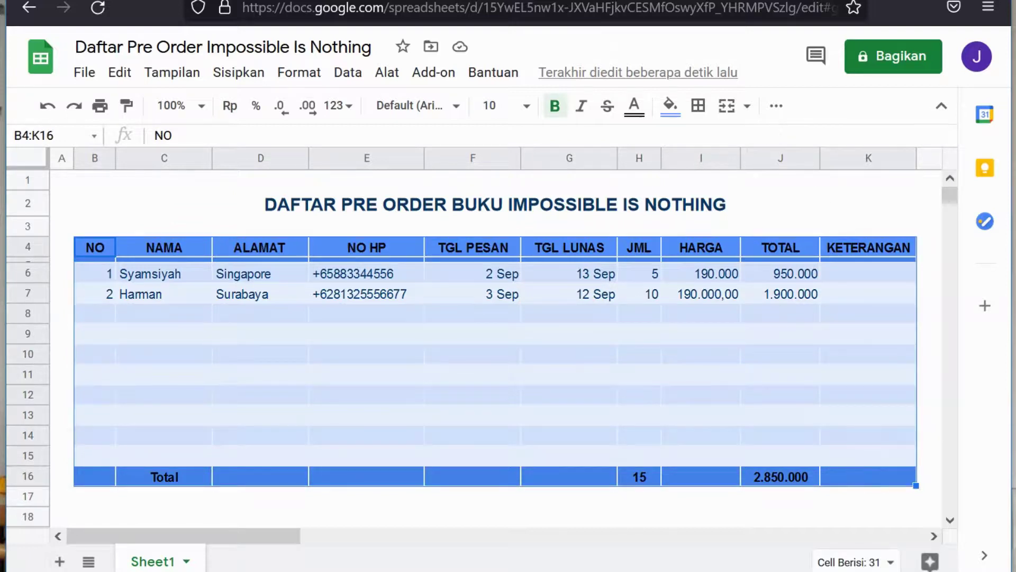
pyautogui.click(698, 106)
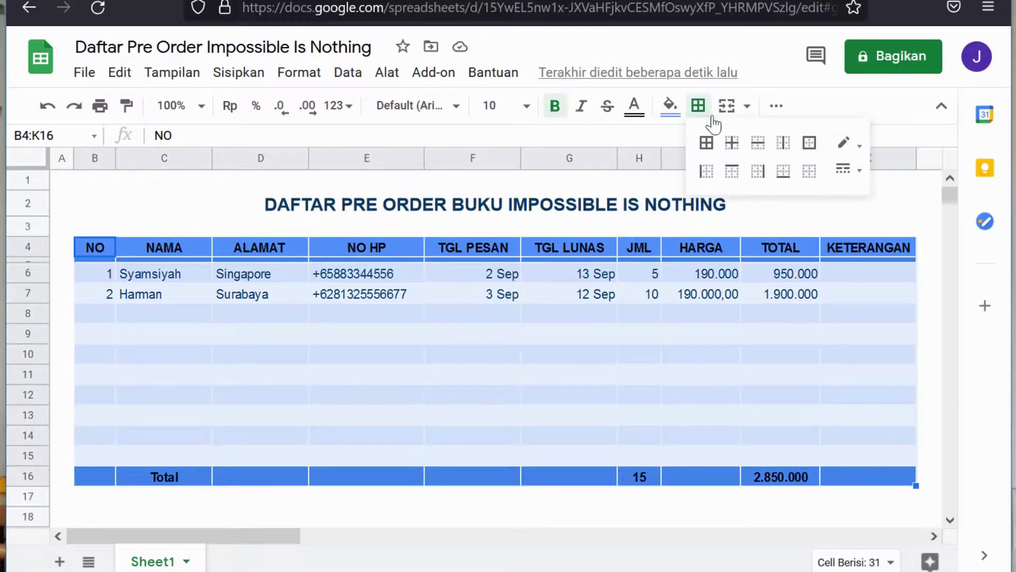
pyautogui.click(853, 147)
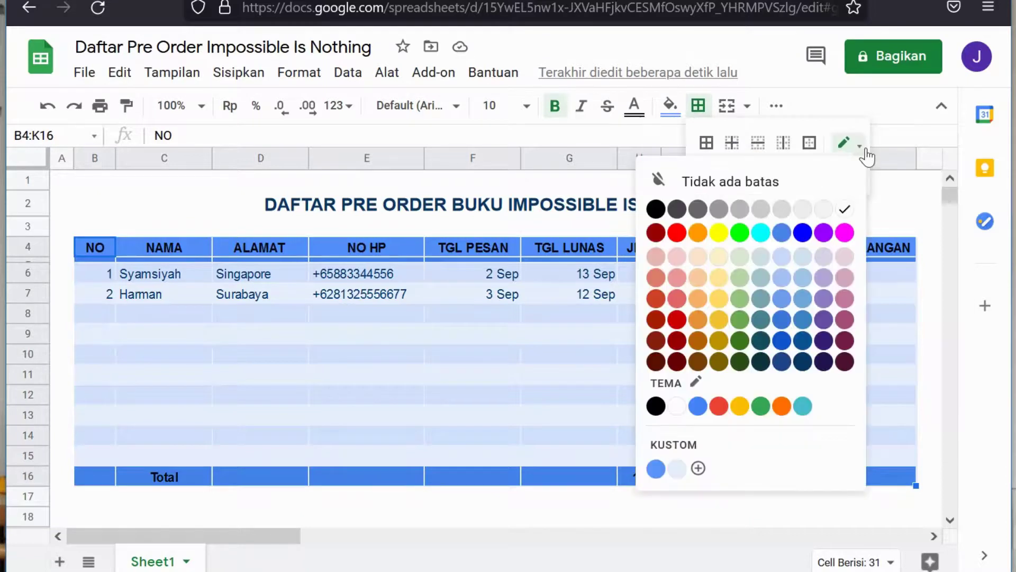
pyautogui.click(678, 258)
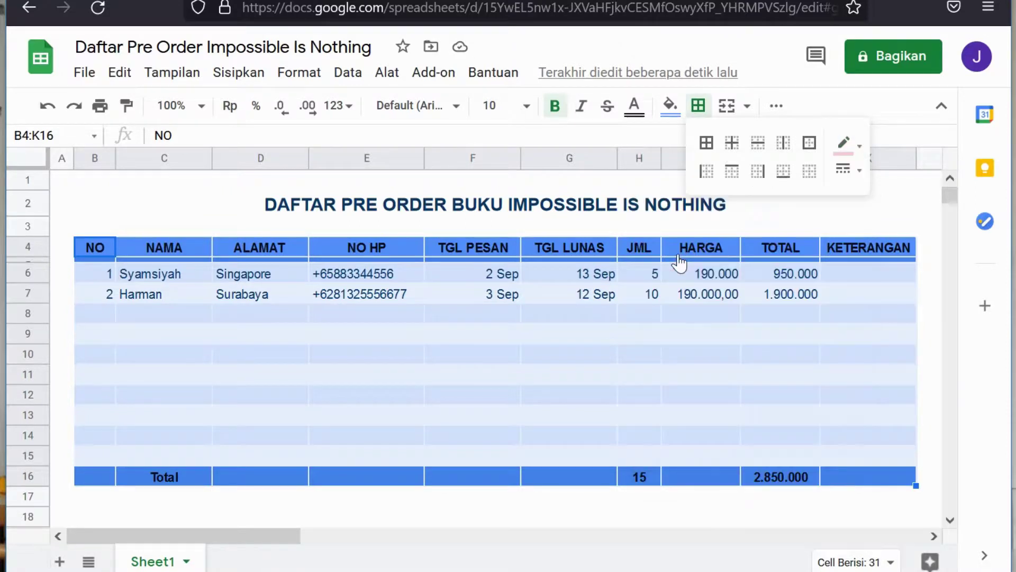
pyautogui.click(706, 143)
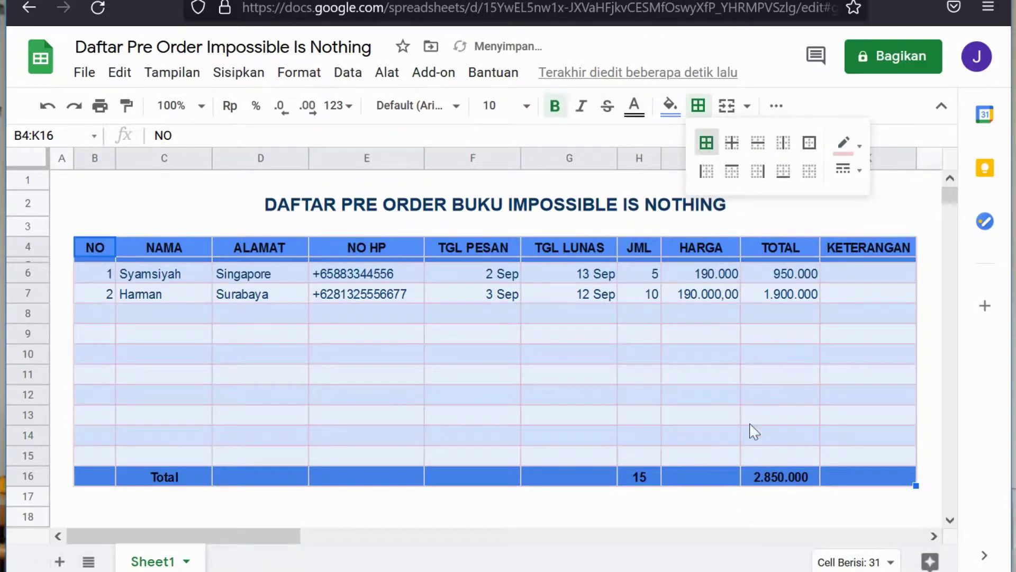
pyautogui.click(711, 503)
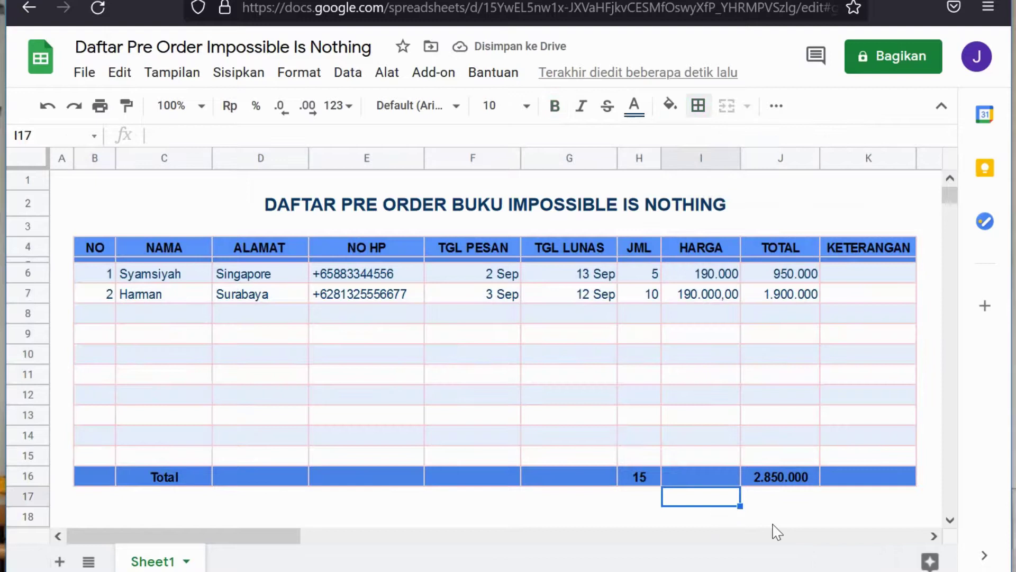